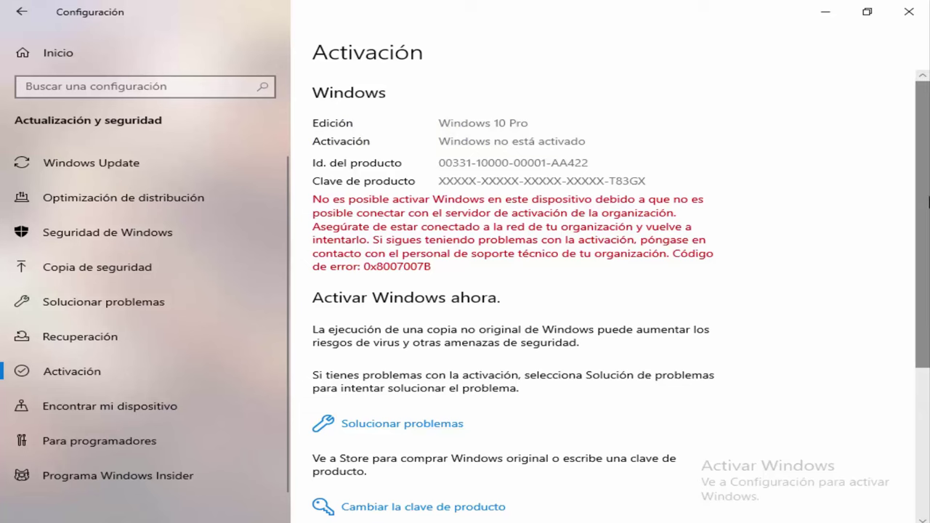
# Open the product key change dialog, paste the Windows product key and start the activation
pyautogui.moveTo(928, 81); pyautogui.dragTo(928, 202)
pyautogui.scroll(-1, 929, 203)
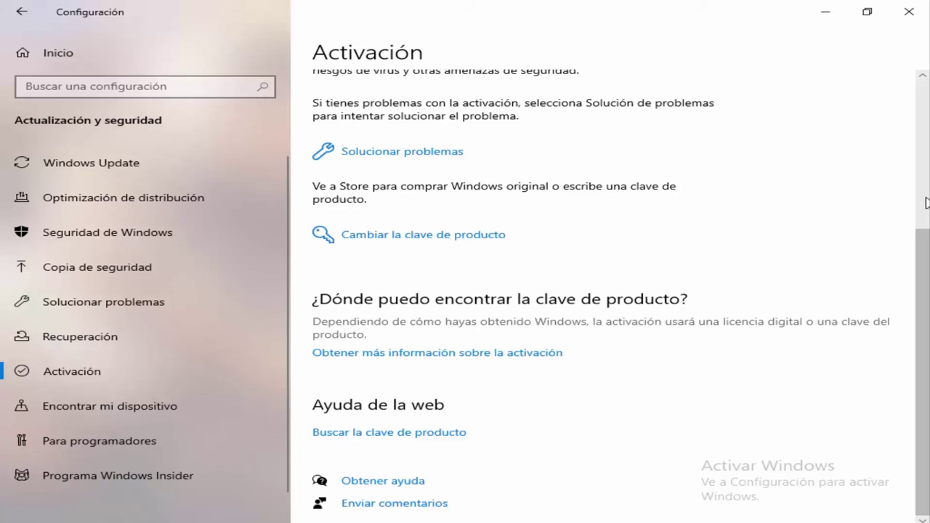
pyautogui.click(468, 236)
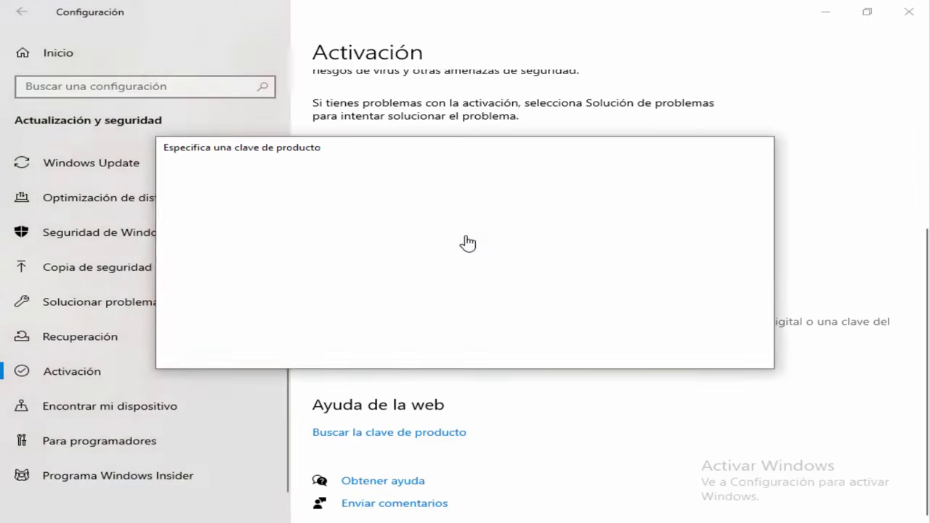
pyautogui.hotkey('ctrl', 'v')
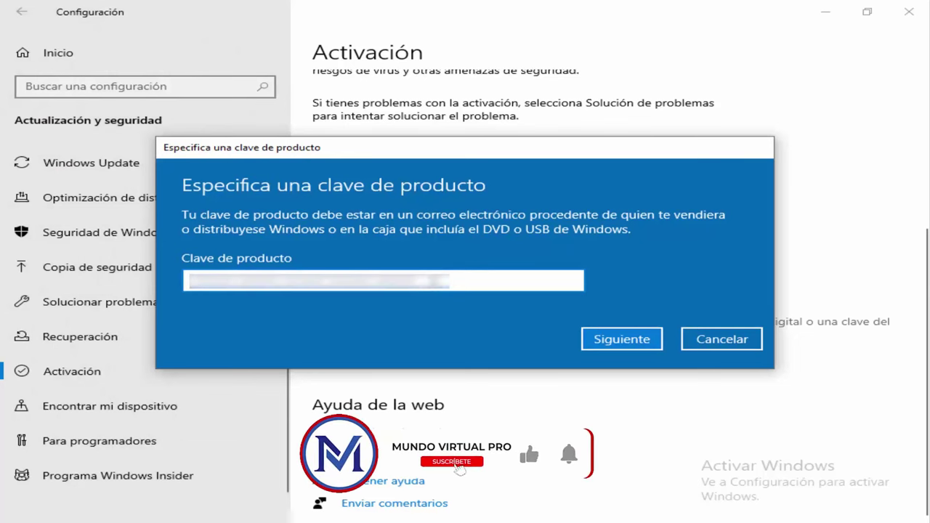
pyautogui.click(423, 276)
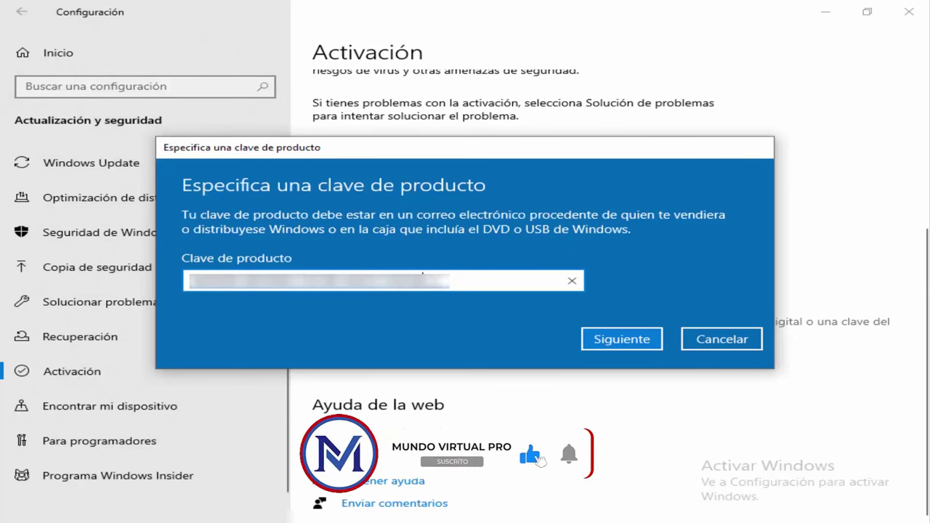
pyautogui.click(621, 338)
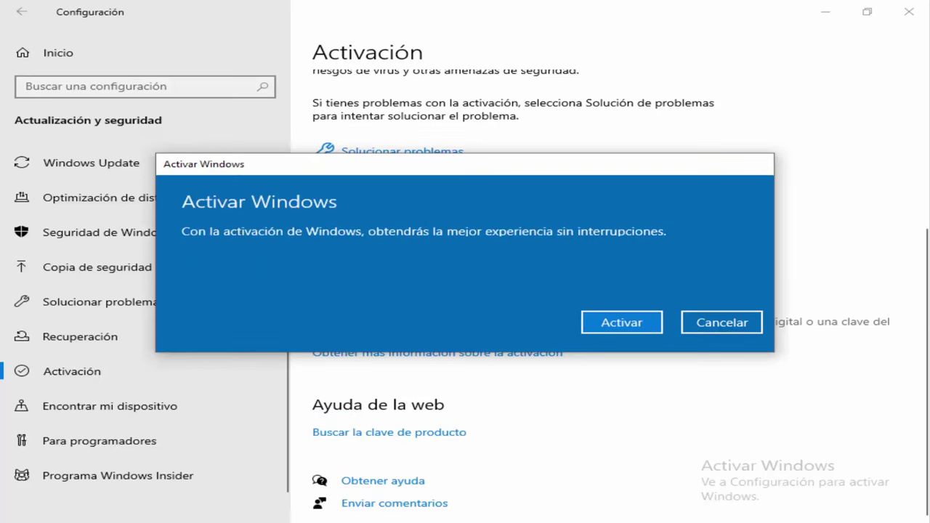
pyautogui.click(645, 325)
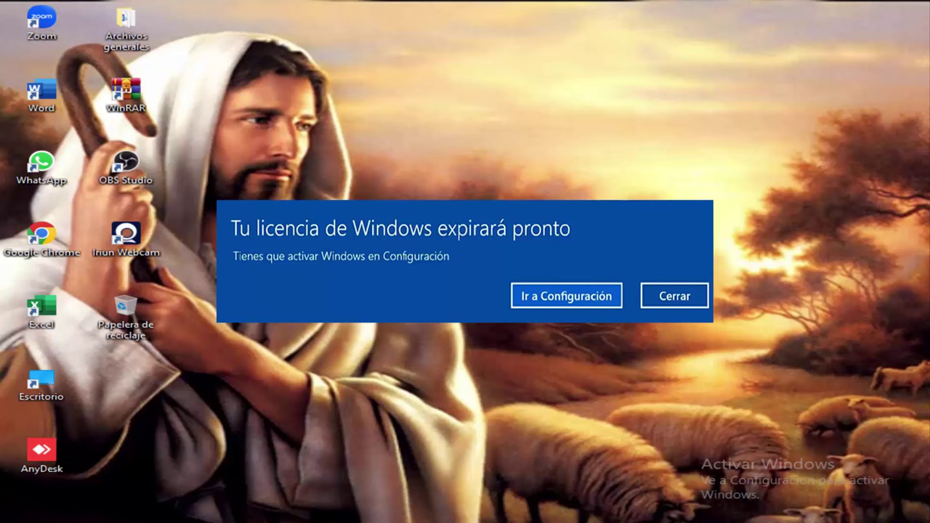
# Dismiss the licence expiry notice and open a Command Prompt by running cmd
pyautogui.press('Escape')
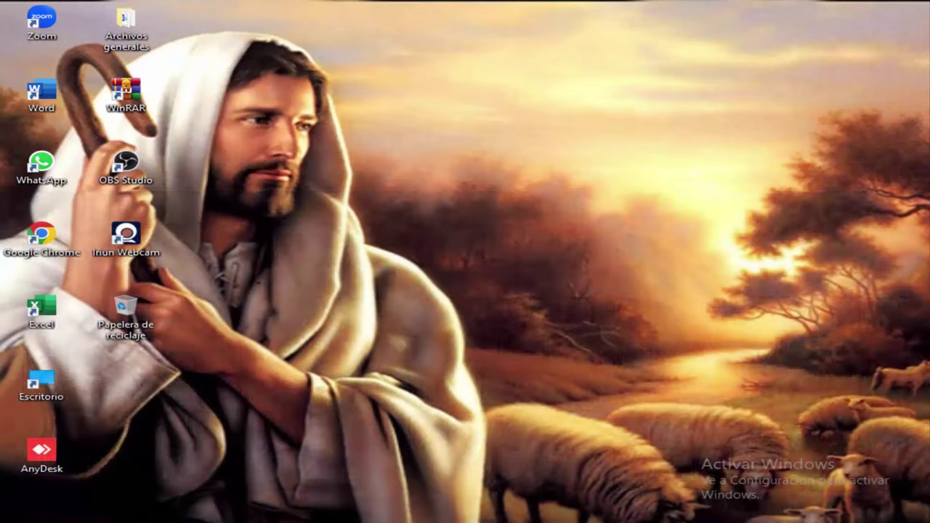
pyautogui.press('super+r')
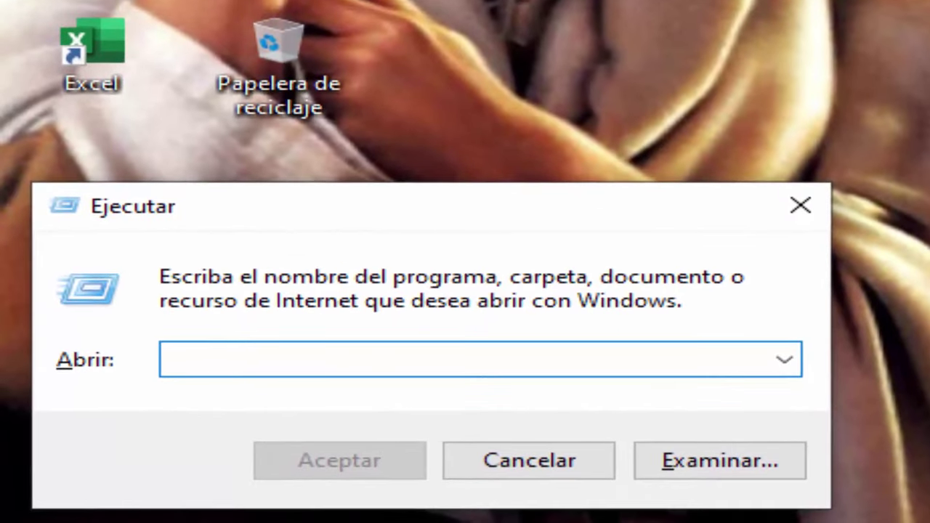
pyautogui.write('cmd')
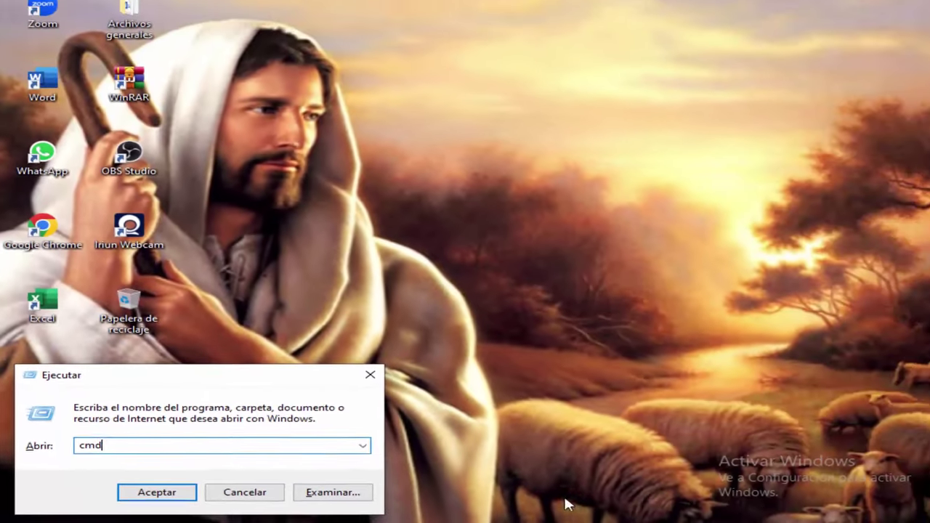
pyautogui.click(175, 498)
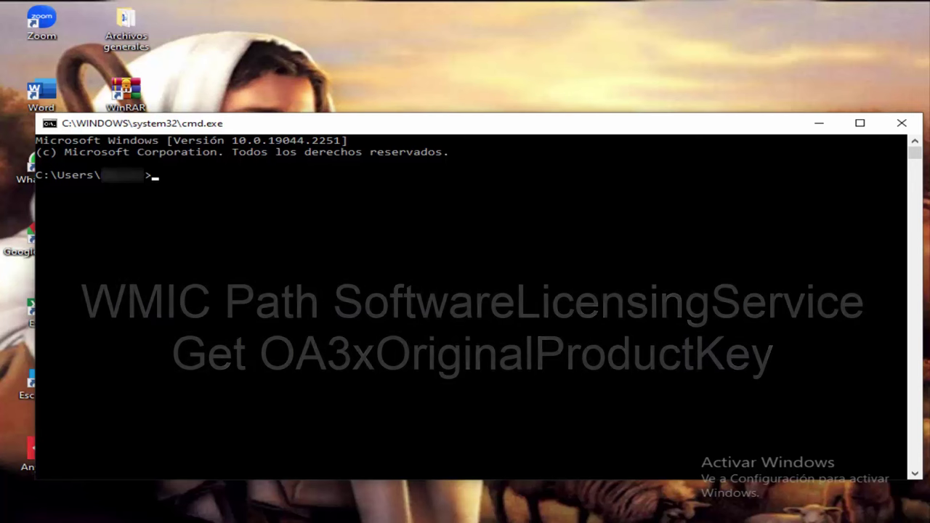
# Run "WMIC Path SoftwareLicensingService Get OA3xOriginalProductKey", select the returned product key, and close the Command Prompt
pyautogui.write('WMIC Path SoftwareLicensingService Get OA3xOriginalProductKey')
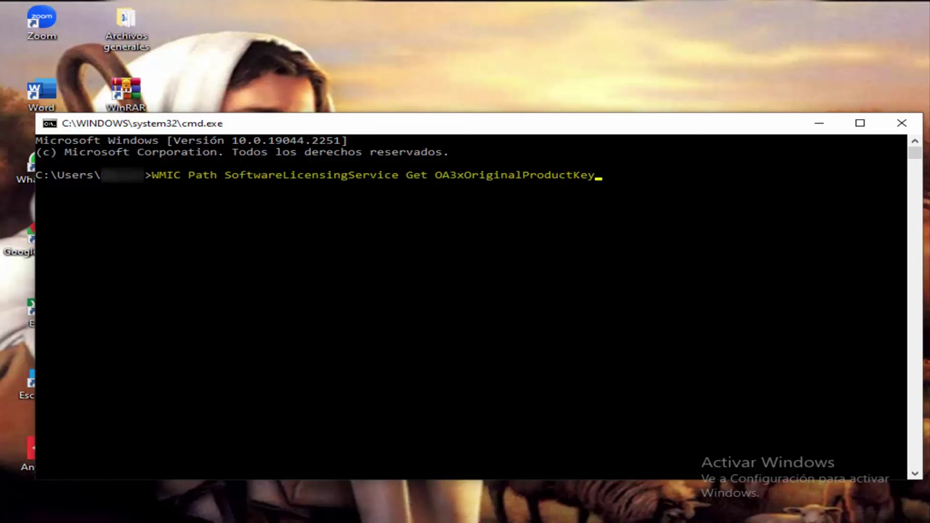
pyautogui.press('Return')
pyautogui.moveTo(35, 198); pyautogui.dragTo(187, 198)
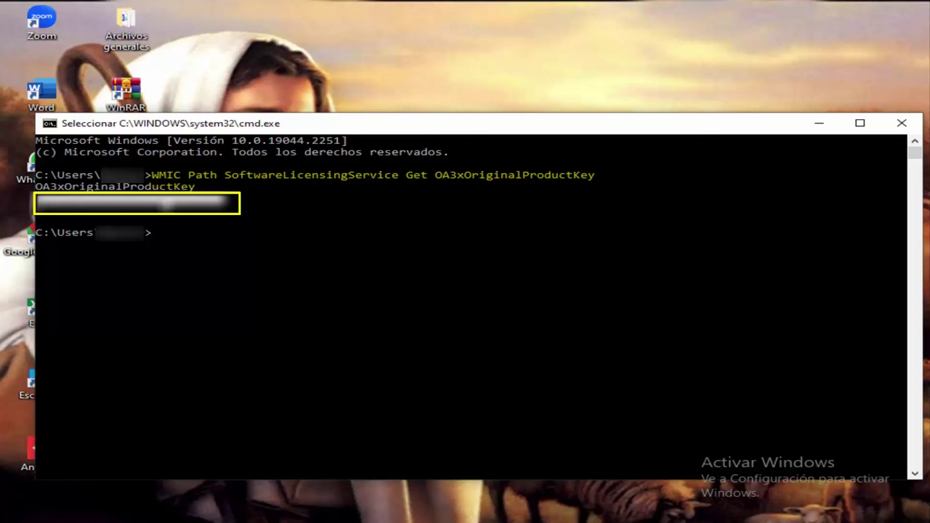
pyautogui.click(901, 124)
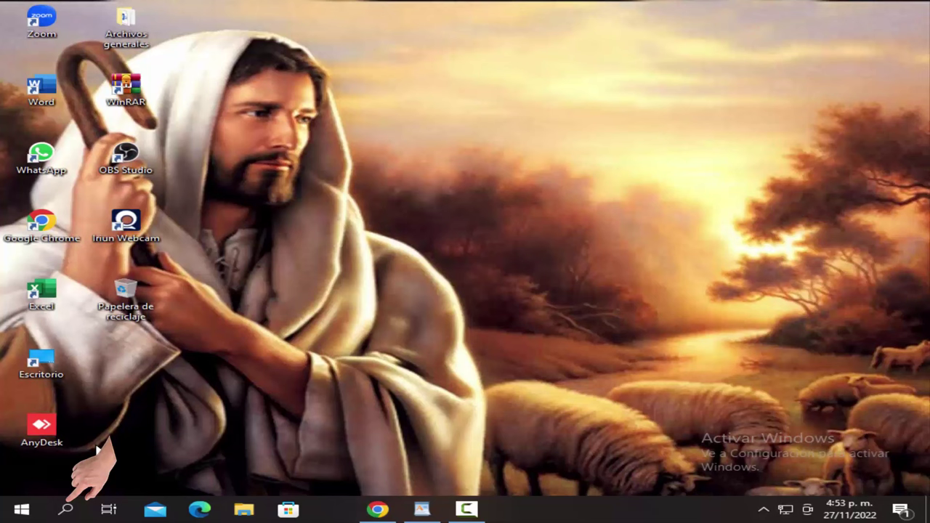
# Search Windows for "configuración" and open the Configuración app
pyautogui.click(65, 511)
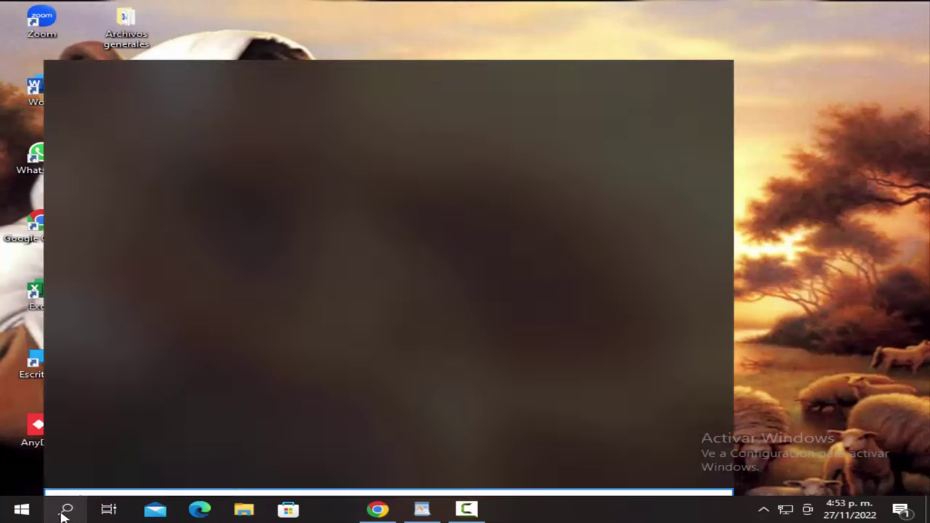
pyautogui.write('c')
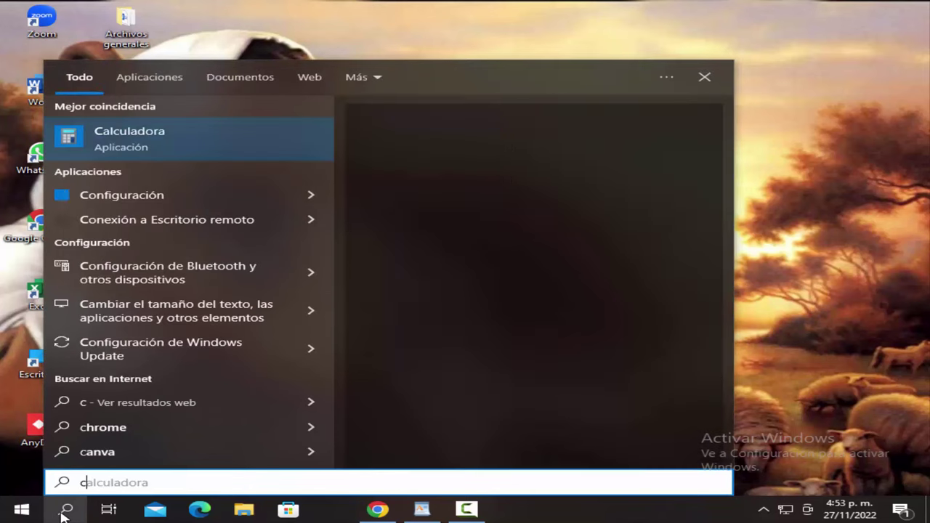
pyautogui.write('onfig')
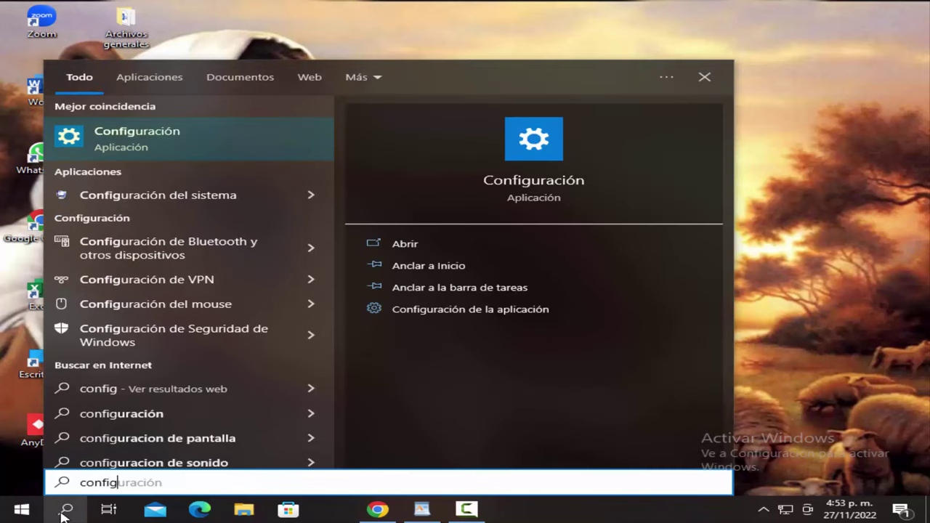
pyautogui.write('urac')
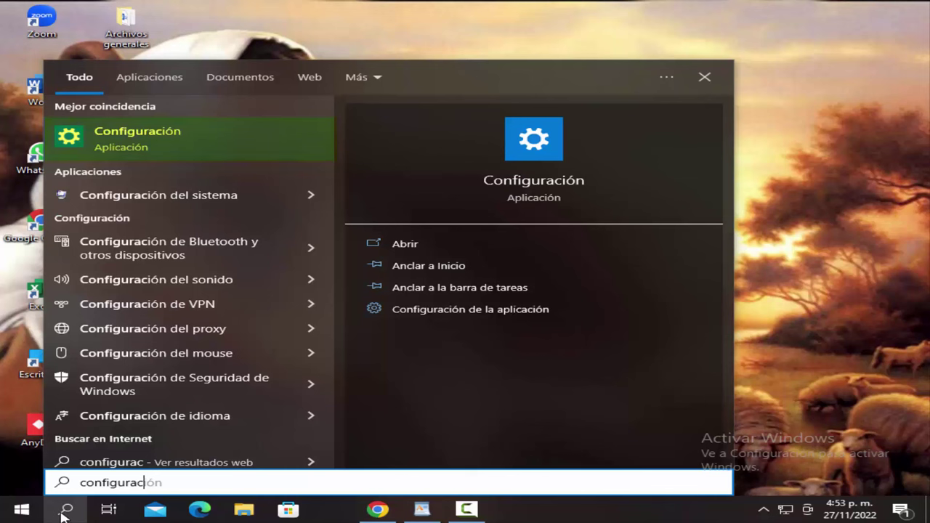
pyautogui.write('ión')
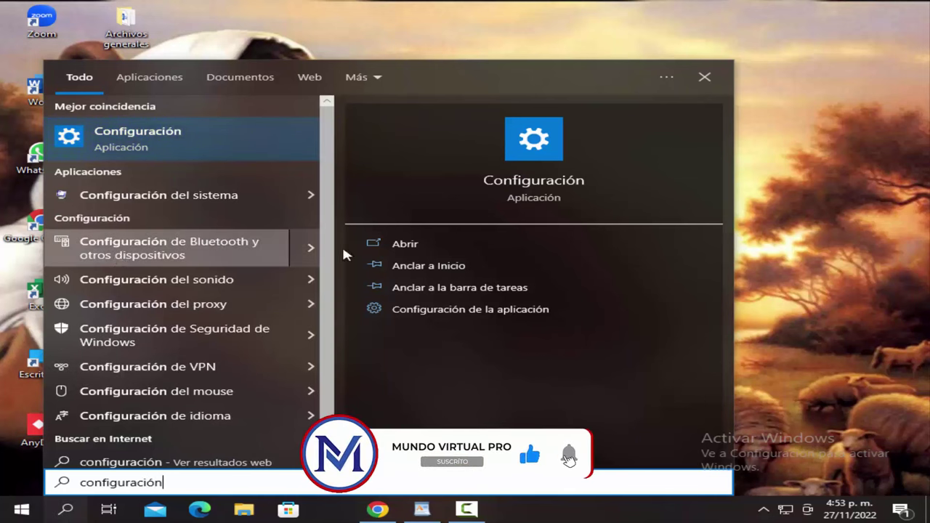
pyautogui.click(202, 147)
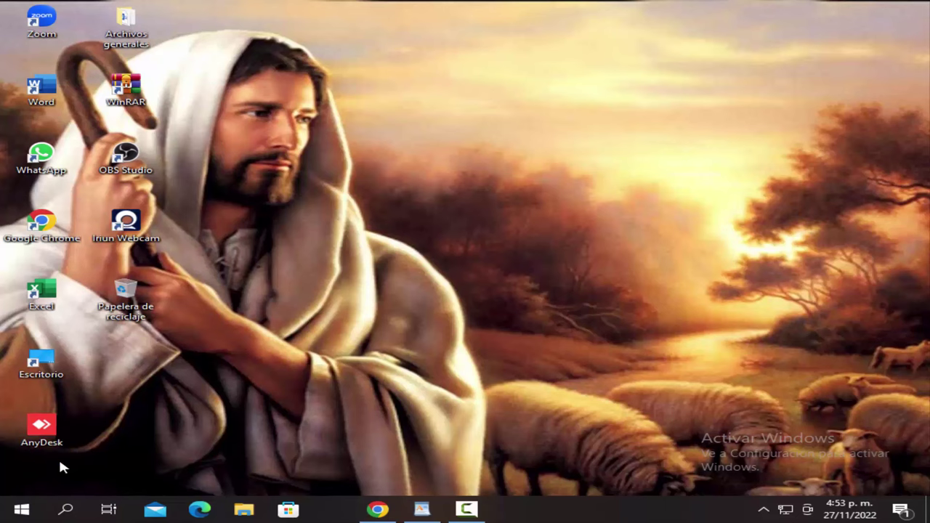
# Open the Activación page of Actualización y seguridad in Configuración from the Start menu
pyautogui.click(9, 516)
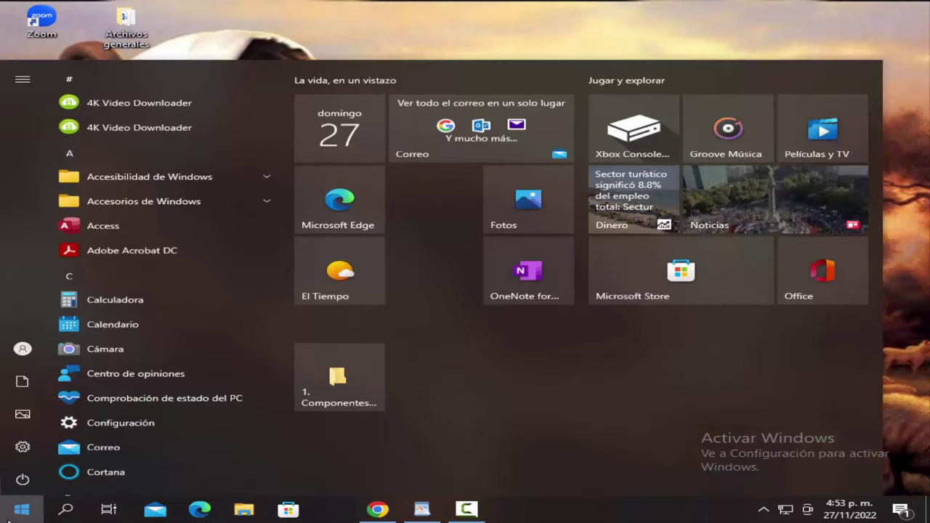
pyautogui.moveTo(27, 453)
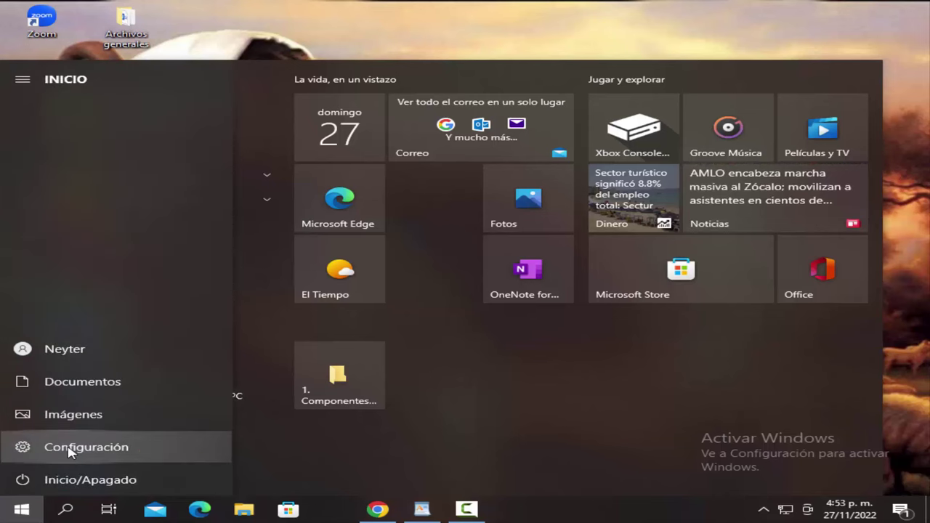
pyautogui.click(70, 449)
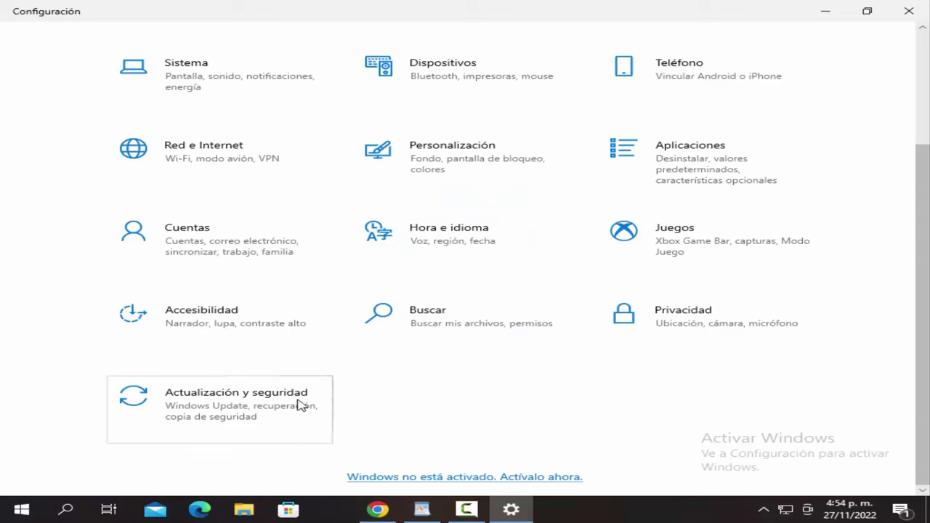
pyautogui.click(259, 409)
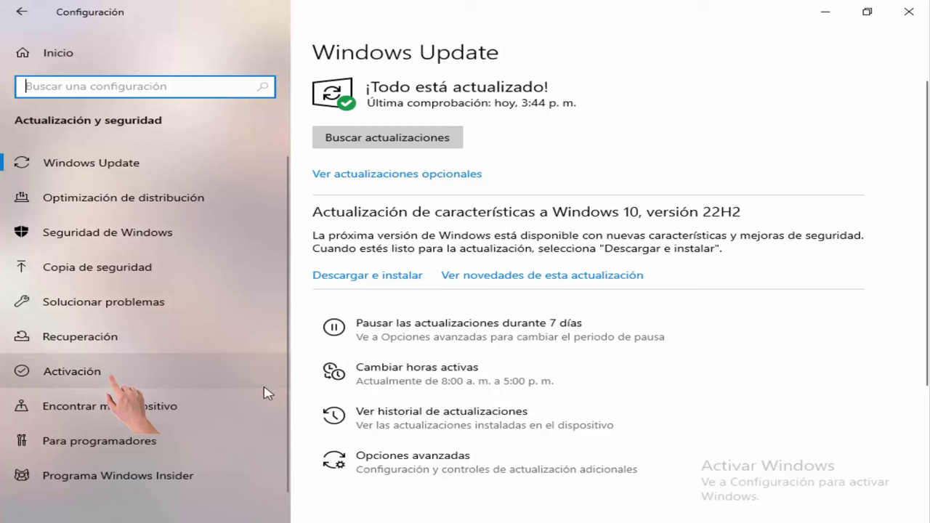
pyautogui.click(83, 379)
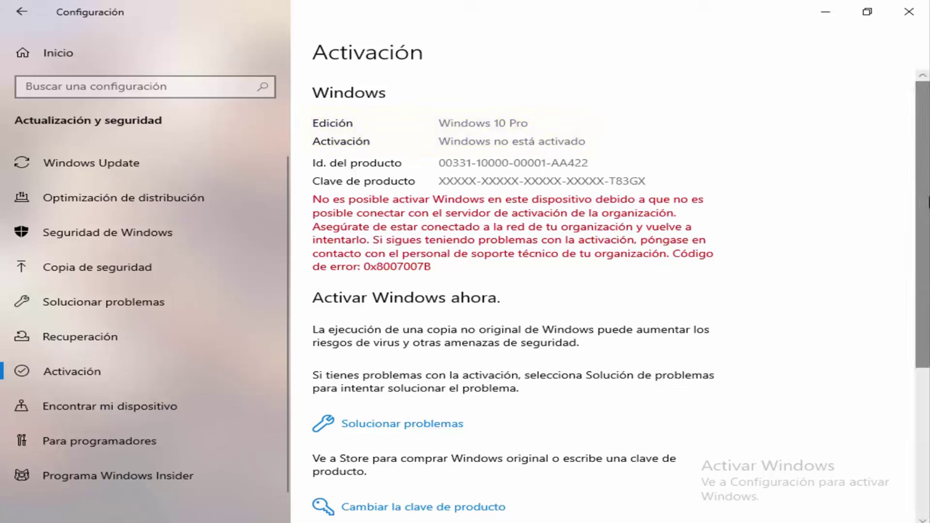
# Change the product key by pasting the retrieved Windows product key and activate Windows
pyautogui.scroll(-6, 923, 204)
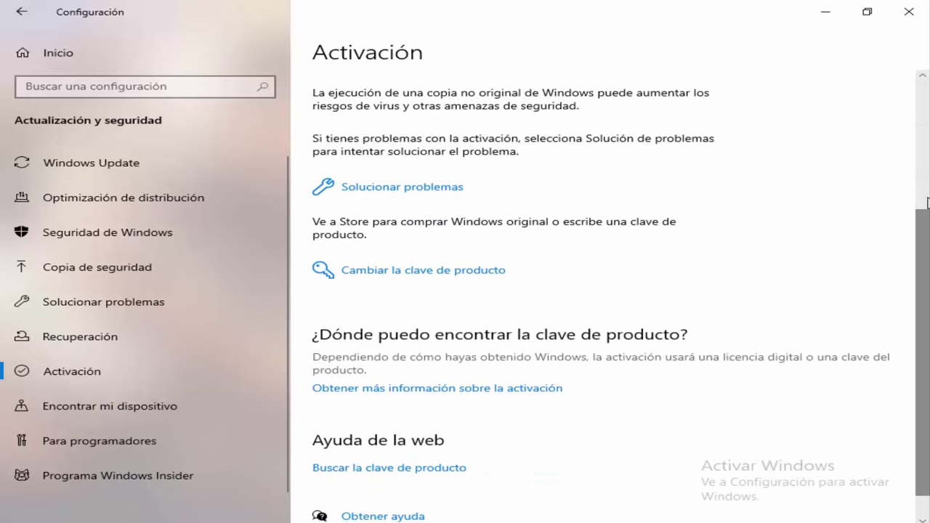
pyautogui.scroll(-1, 928, 203)
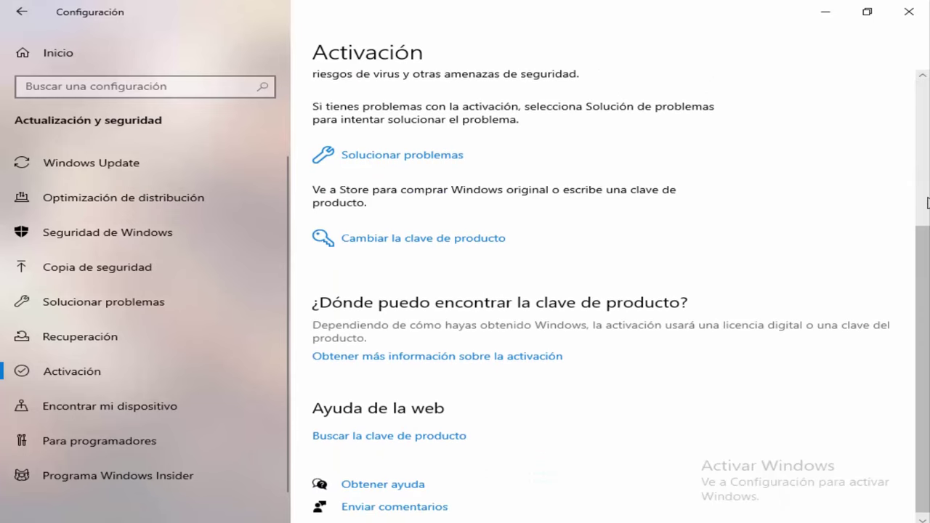
pyautogui.click(471, 239)
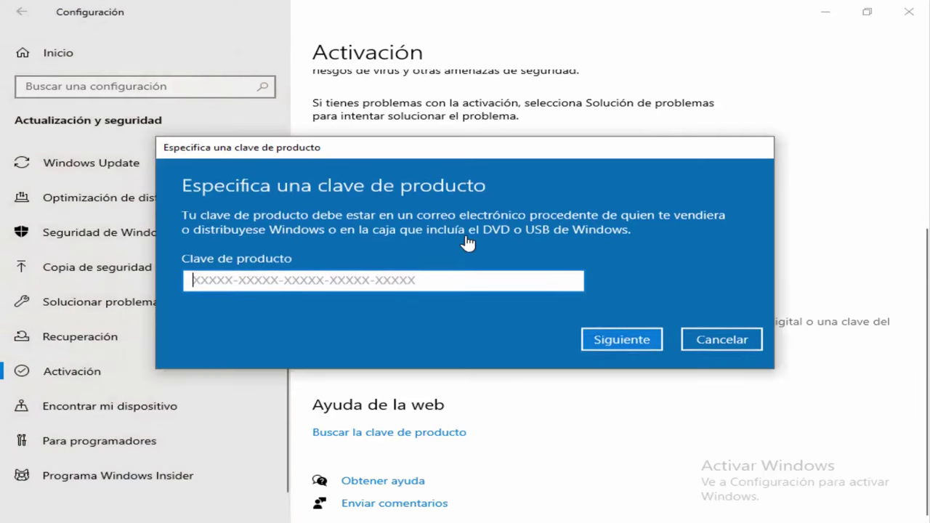
pyautogui.hotkey('ctrl', 'v')
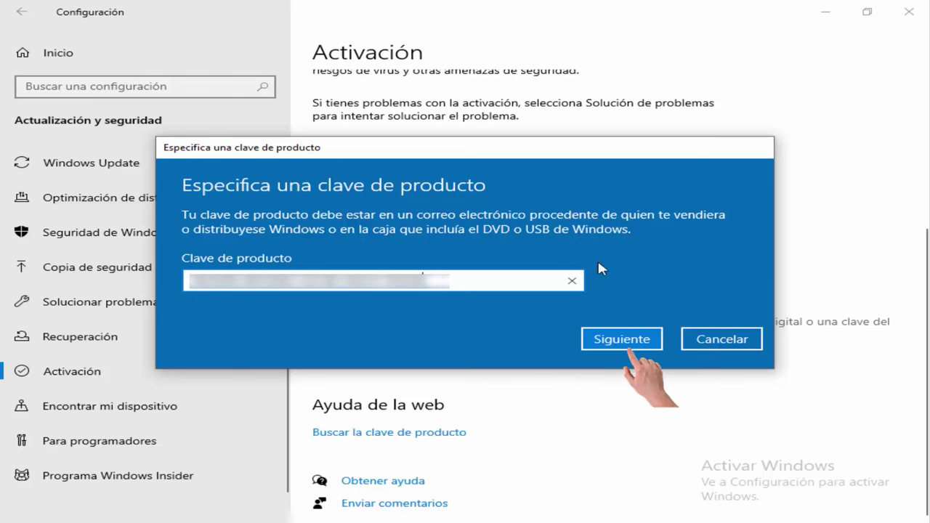
pyautogui.click(622, 340)
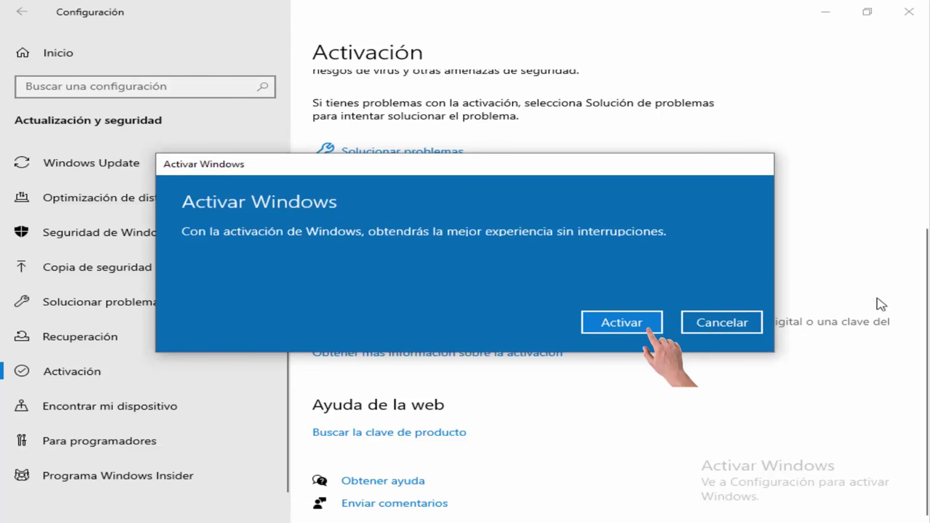
pyautogui.click(616, 331)
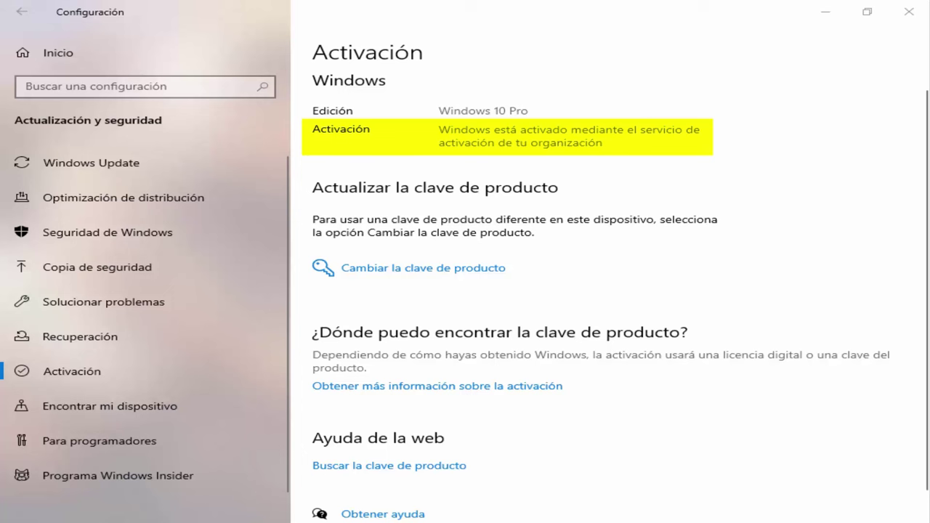
# Check the Windows activation status on the Activación page and close Configuración
pyautogui.scroll(1, 725, 426)
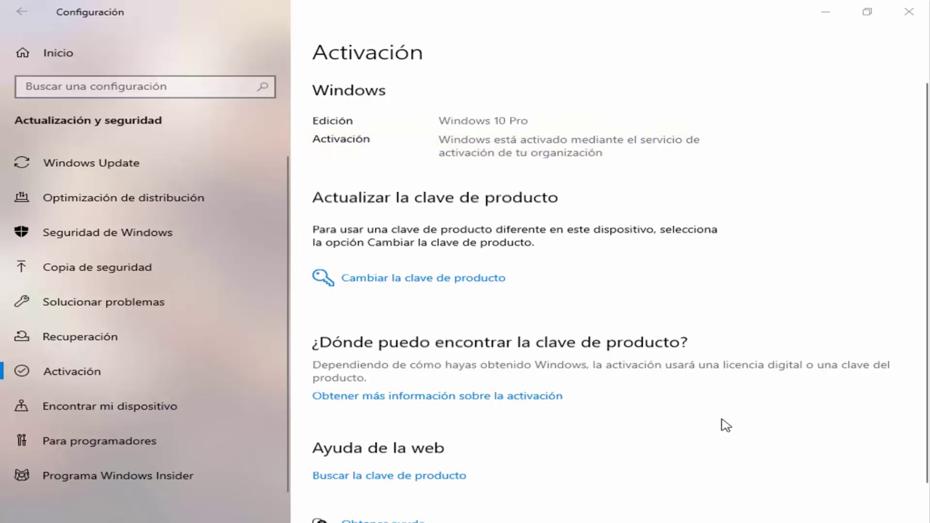
pyautogui.scroll(-1, 729, 423)
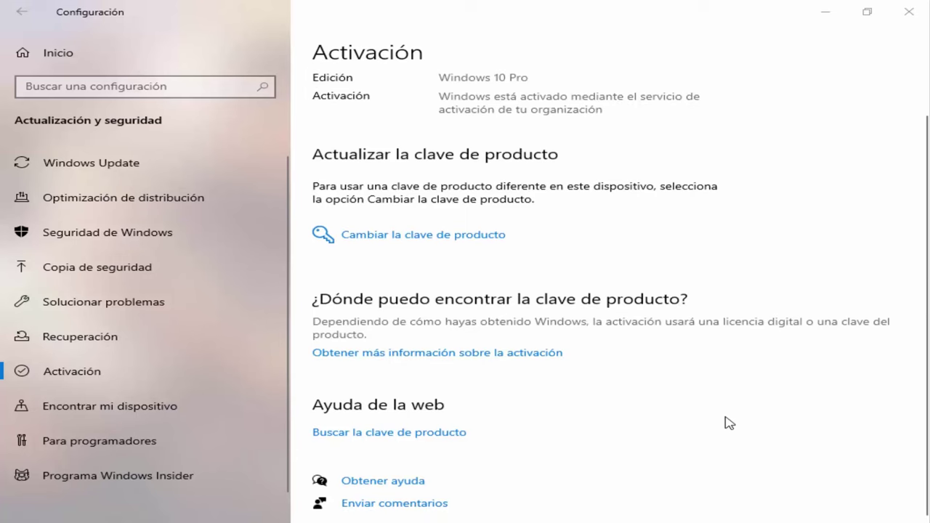
pyautogui.scroll(1, 729, 423)
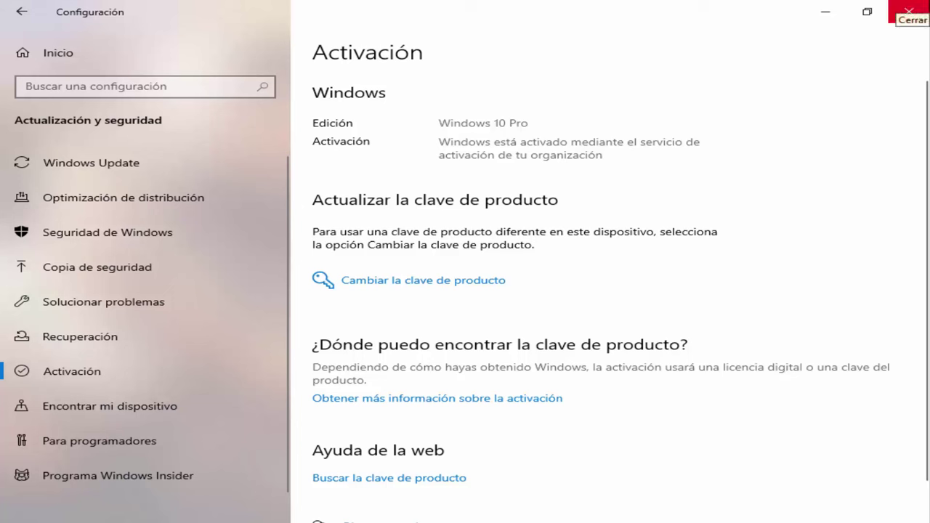
pyautogui.click(908, 11)
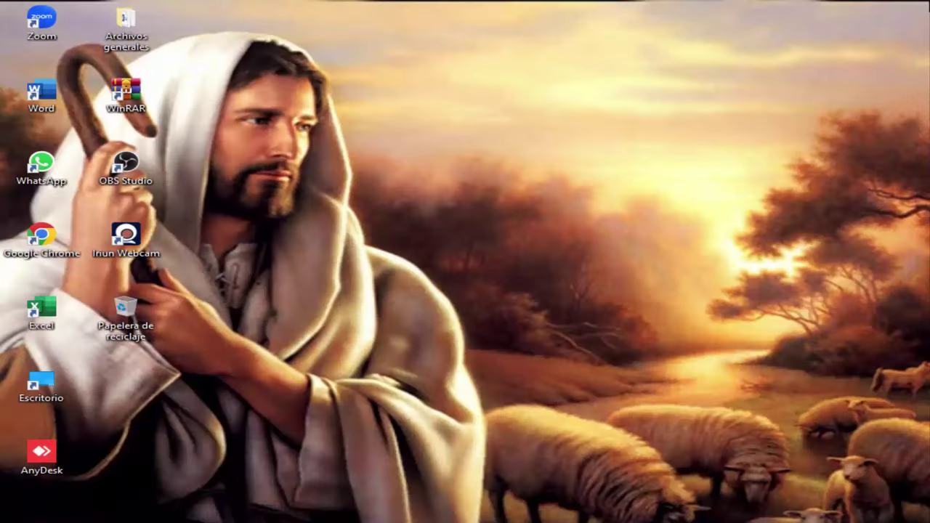
# Inspect the desktop area used by the activation watermark and refresh the desktop
pyautogui.moveTo(689, 340); pyautogui.dragTo(923, 513)
pyautogui.moveTo(596, 411); pyautogui.dragTo(923, 514)
pyautogui.rightClick(588, 226)
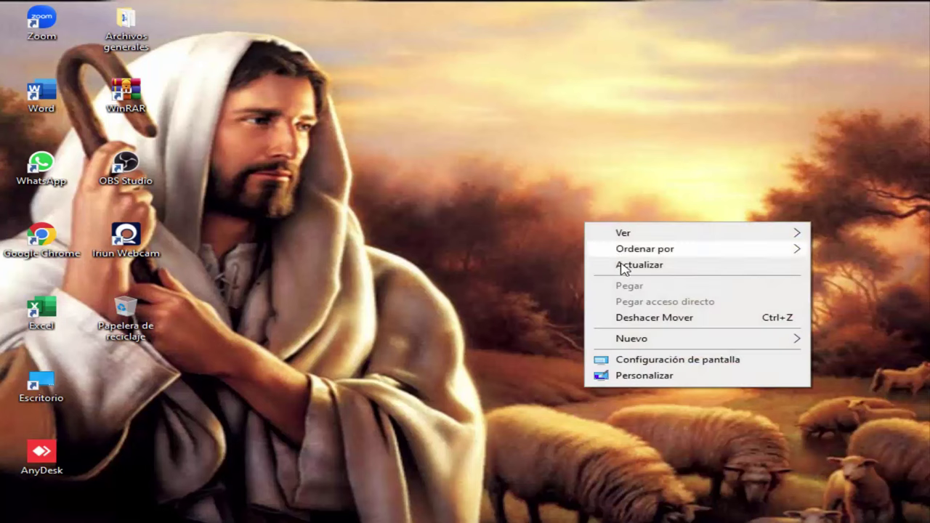
pyautogui.click(618, 265)
pyautogui.rightClick(488, 190)
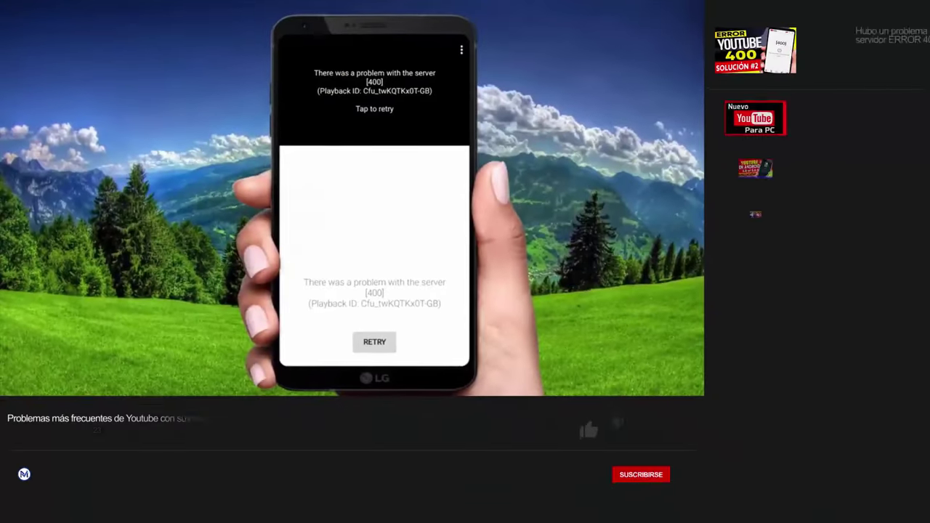
pyautogui.click(590, 433)
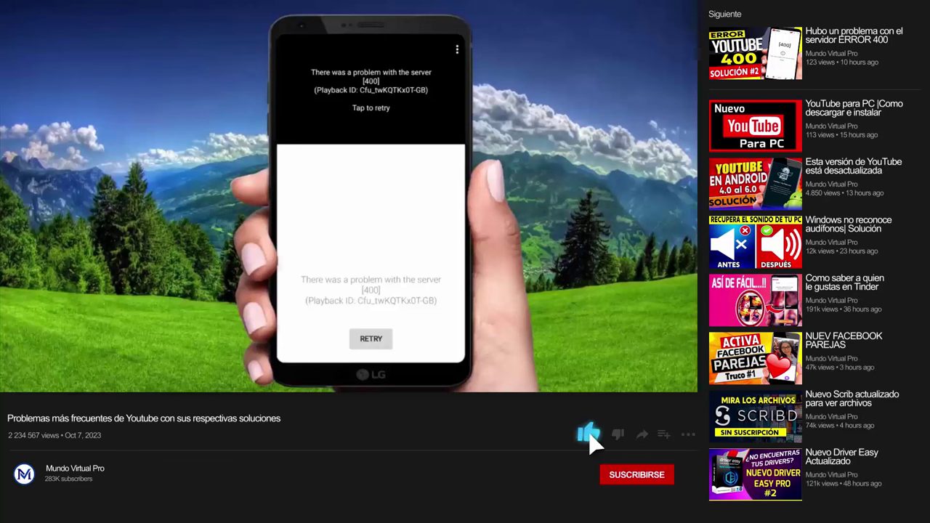
pyautogui.click(649, 474)
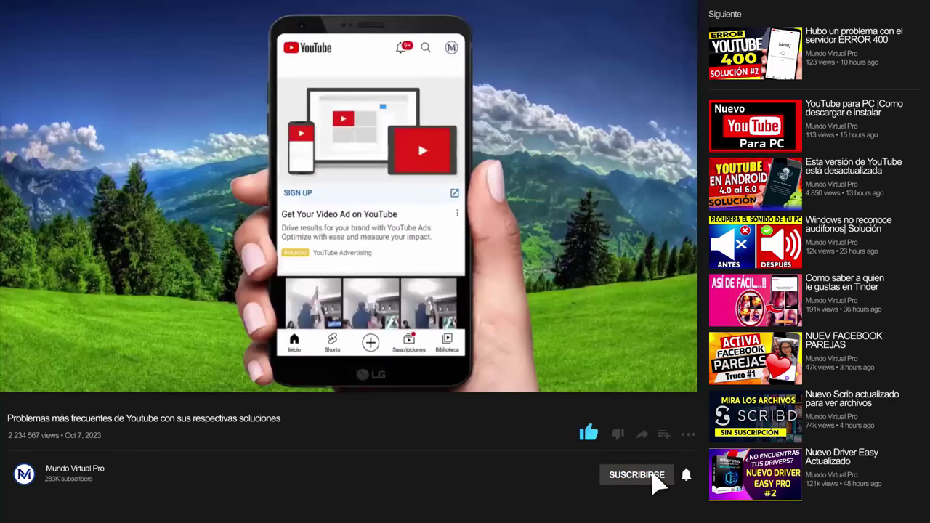